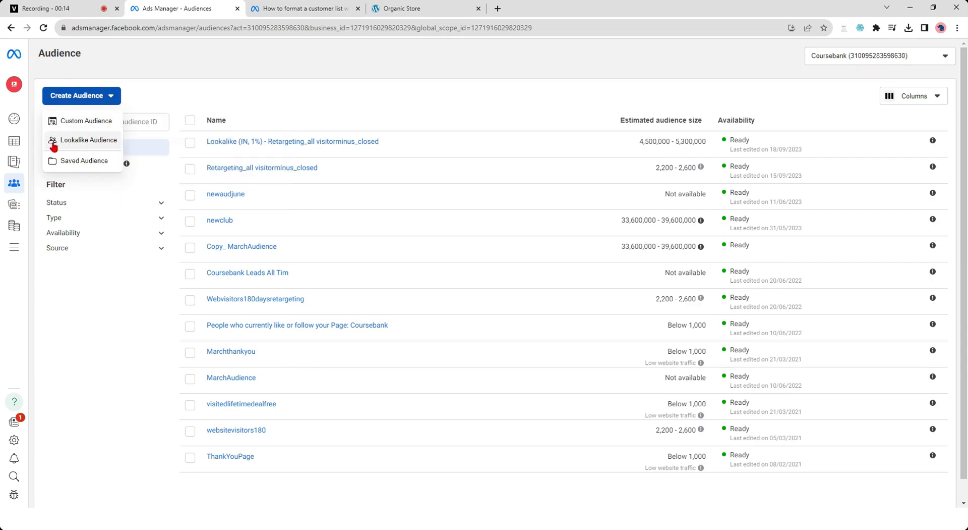
# - Review the available sources for a new Custom Audience and close the source chooser
pyautogui.click(95, 127)
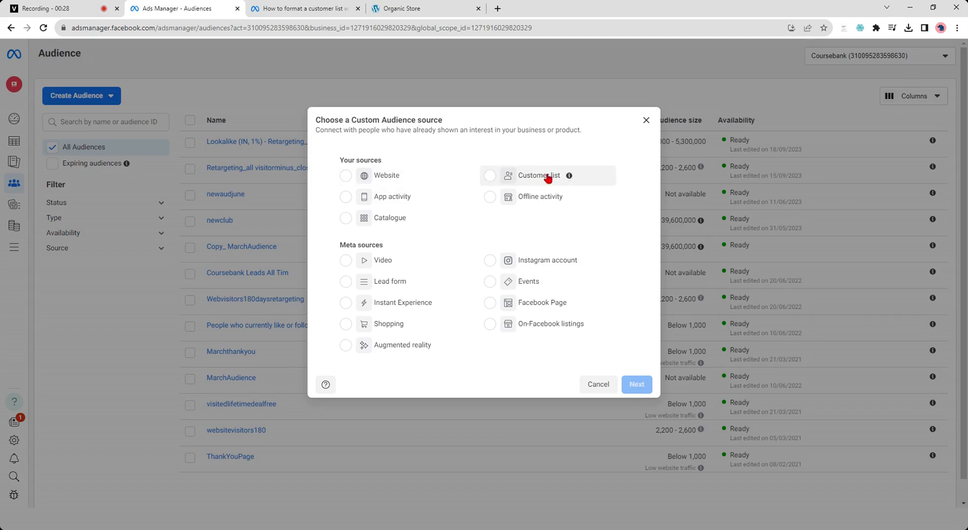
pyautogui.click(646, 121)
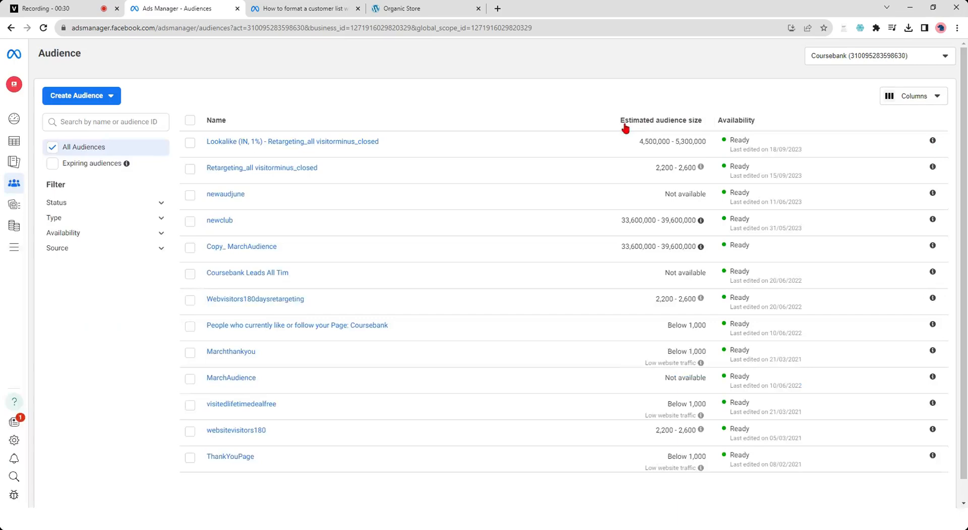
# - Start a Lookalike Audience based on the Marchthankyou custom audience from the other sources
pyautogui.click(98, 100)
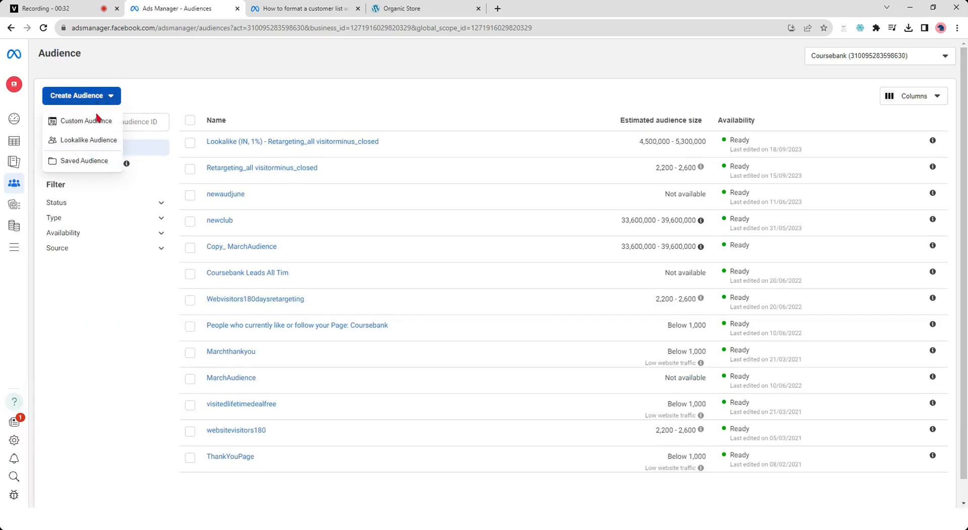
pyautogui.click(88, 141)
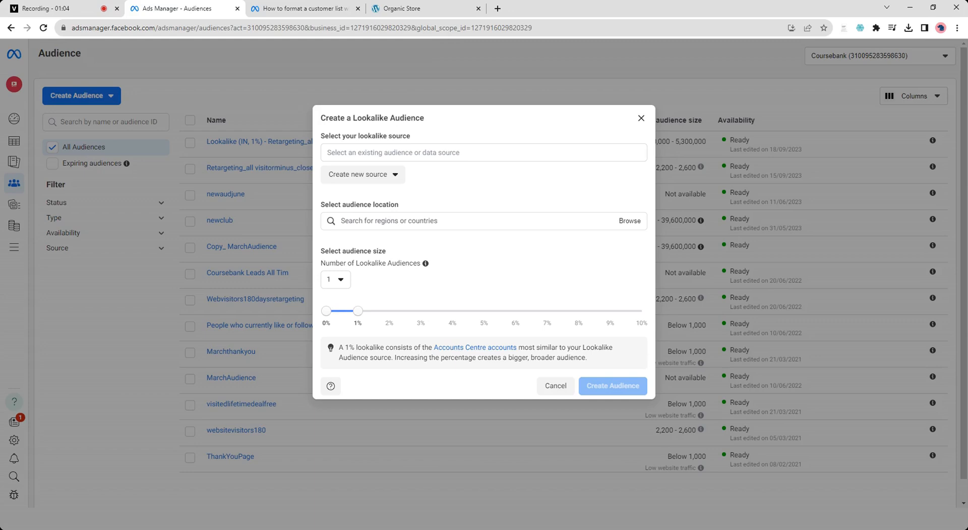
pyautogui.click(485, 152)
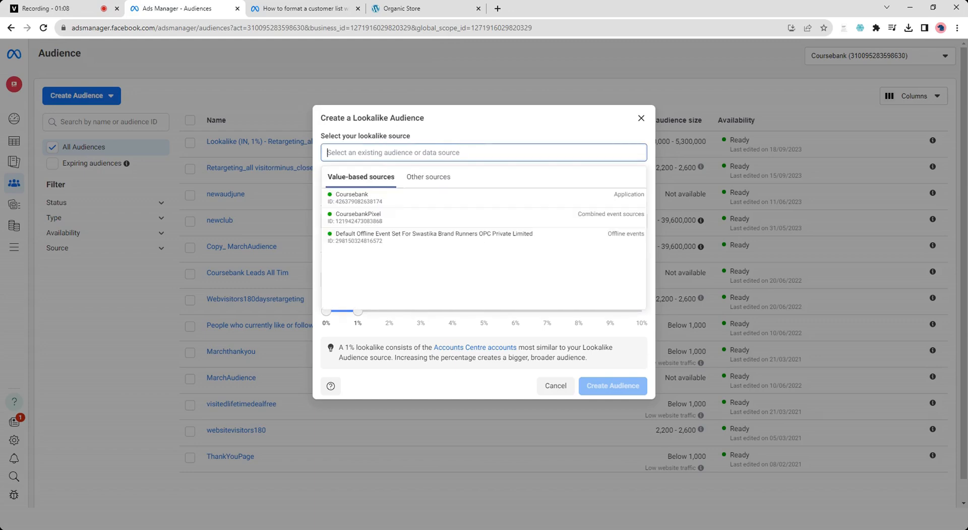
pyautogui.click(437, 180)
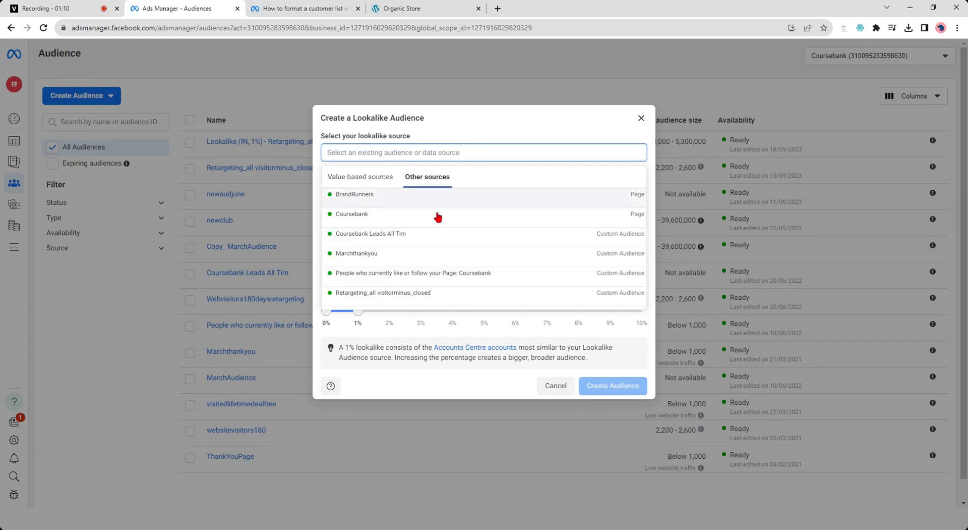
pyautogui.click(356, 260)
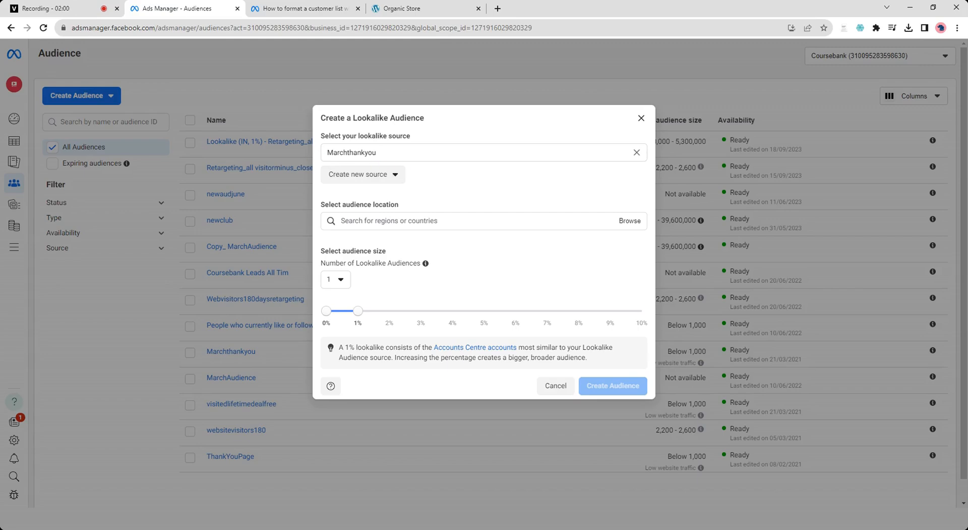
# - Set the lookalike audience's location to India
pyautogui.click(383, 227)
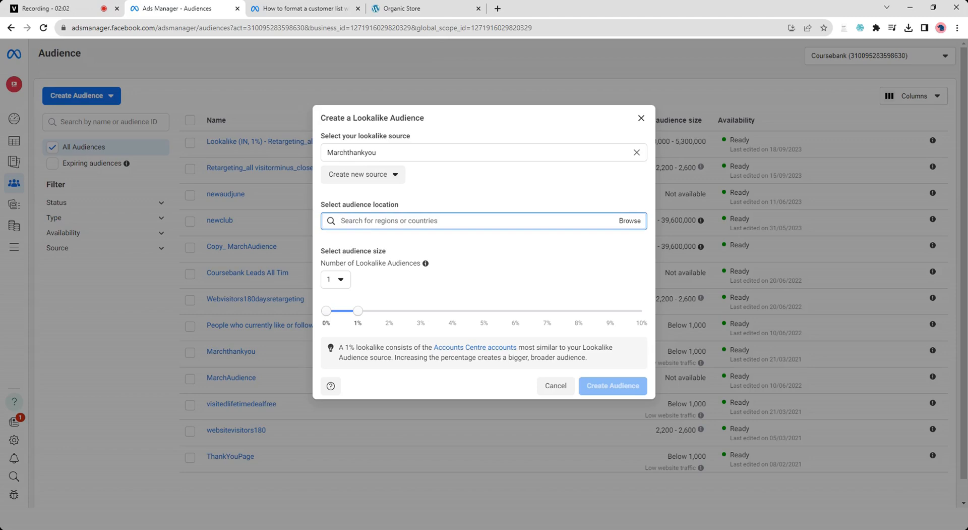
pyautogui.write('india')
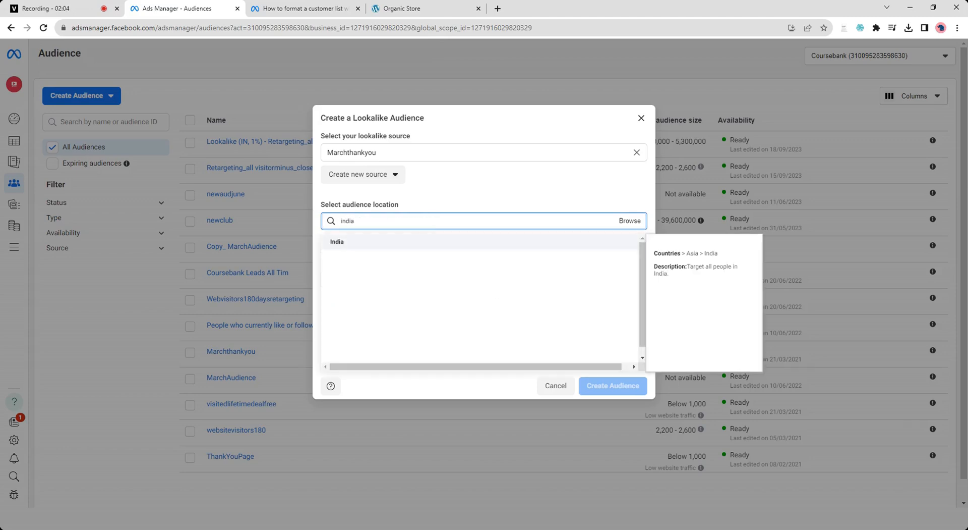
pyautogui.click(374, 244)
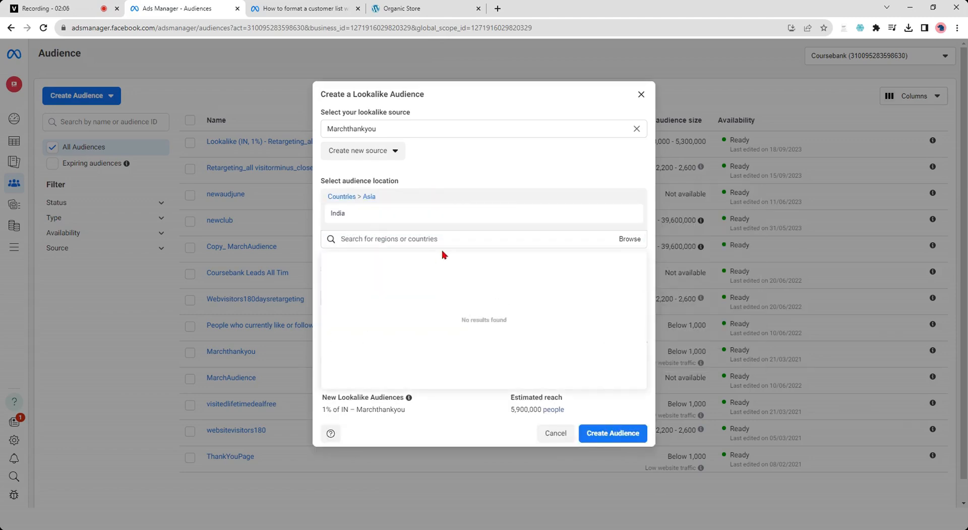
pyautogui.click(474, 143)
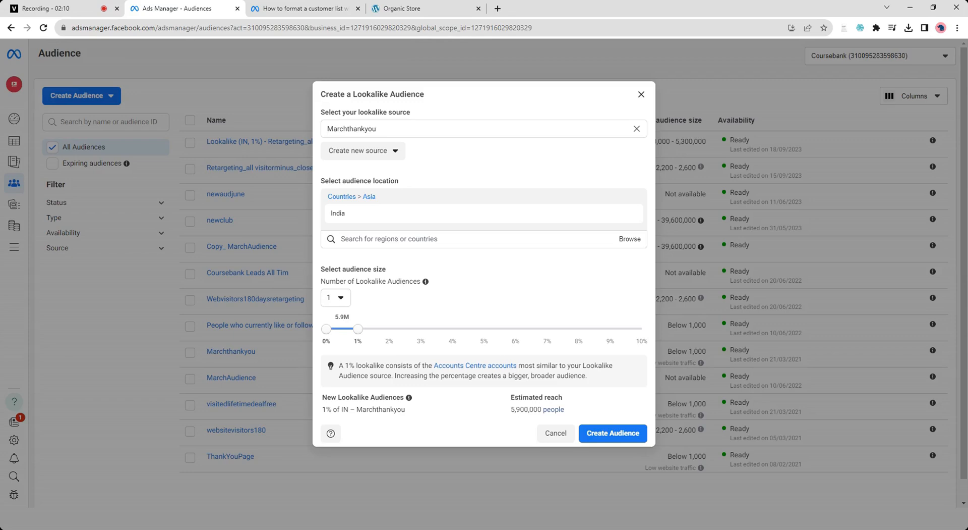
# - Check the options for the number of lookalike audiences, keep 1, and extend the audience size to 10%
pyautogui.click(337, 302)
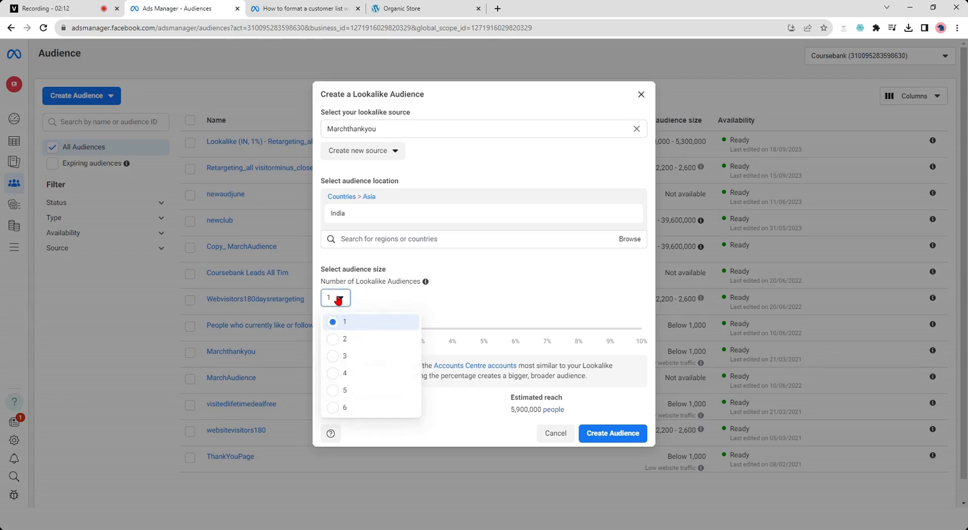
pyautogui.click(492, 277)
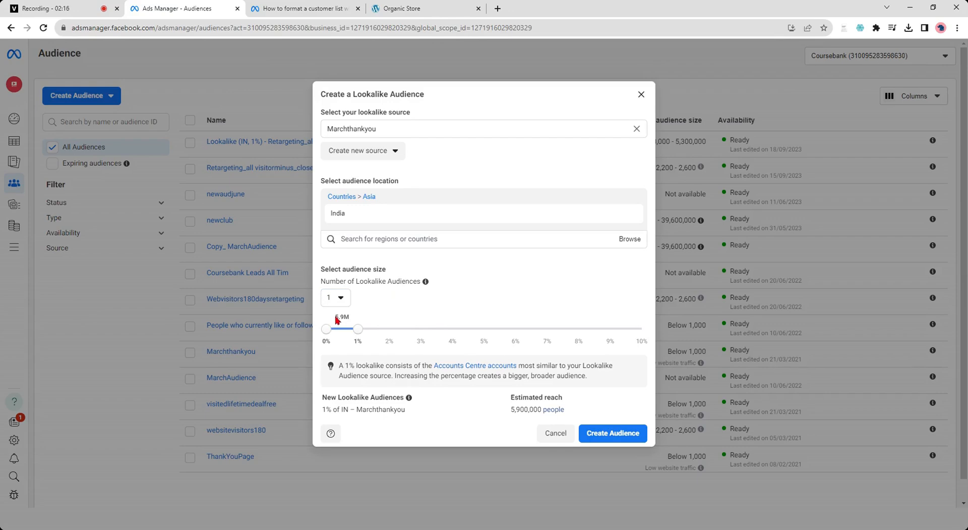
pyautogui.moveTo(334, 320); pyautogui.dragTo(355, 323)
pyautogui.click(354, 321)
pyautogui.moveTo(392, 335); pyautogui.dragTo(644, 338)
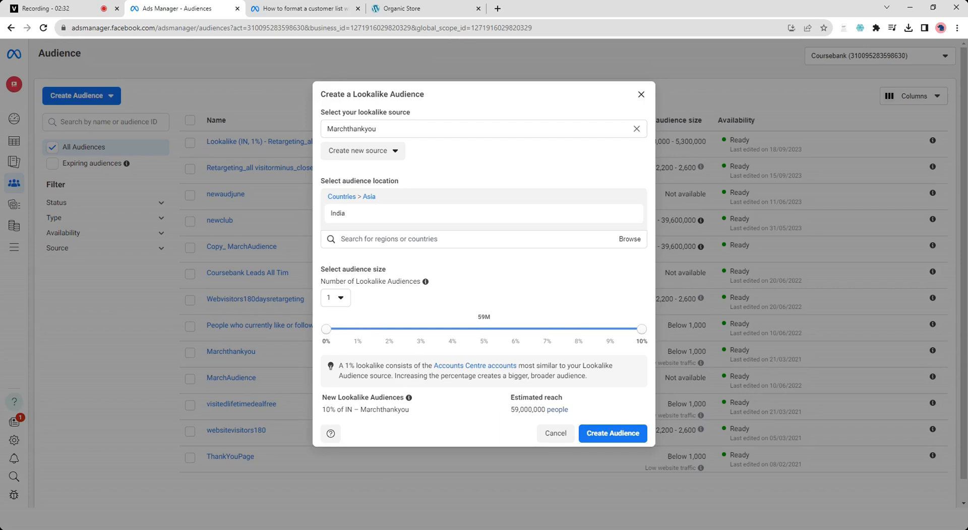
# - Reduce the lookalike audience size to 2% and close the dialog without creating the audience
pyautogui.moveTo(641, 329)
pyautogui.mouseDown()
pyautogui.moveTo(508, 331)
pyautogui.moveTo(644, 331)
pyautogui.mouseUp()
pyautogui.moveTo(476, 320); pyautogui.dragTo(500, 322)
pyautogui.click(493, 325)
pyautogui.moveTo(641, 329)
pyautogui.mouseDown()
pyautogui.moveTo(364, 337)
pyautogui.moveTo(642, 332)
pyautogui.mouseUp()
pyautogui.moveTo(639, 331); pyautogui.dragTo(394, 337)
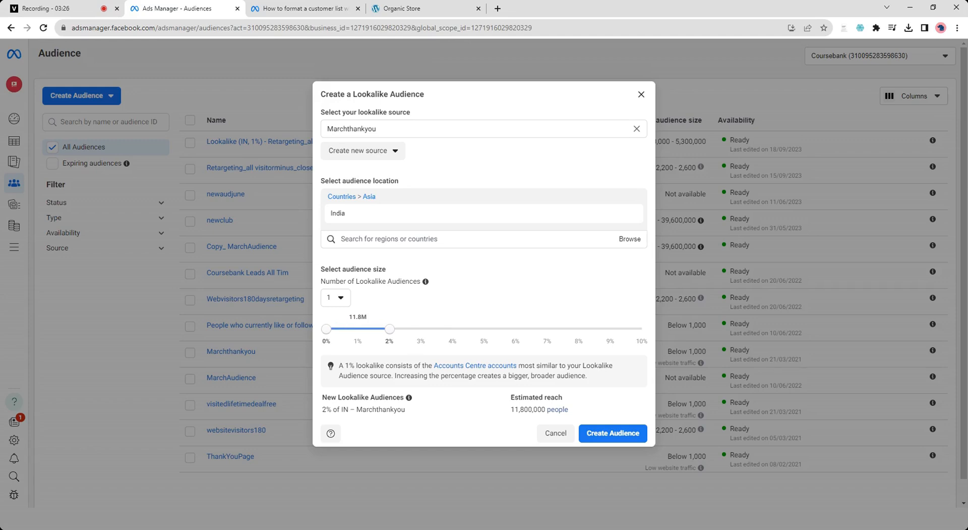
pyautogui.moveTo(349, 323); pyautogui.dragTo(379, 322)
pyautogui.moveTo(366, 409); pyautogui.dragTo(429, 419)
pyautogui.click(641, 95)
# - Open the form for a new saved audience, dismissing the Lookalike Audience dialog, and look over its fields
pyautogui.click(80, 97)
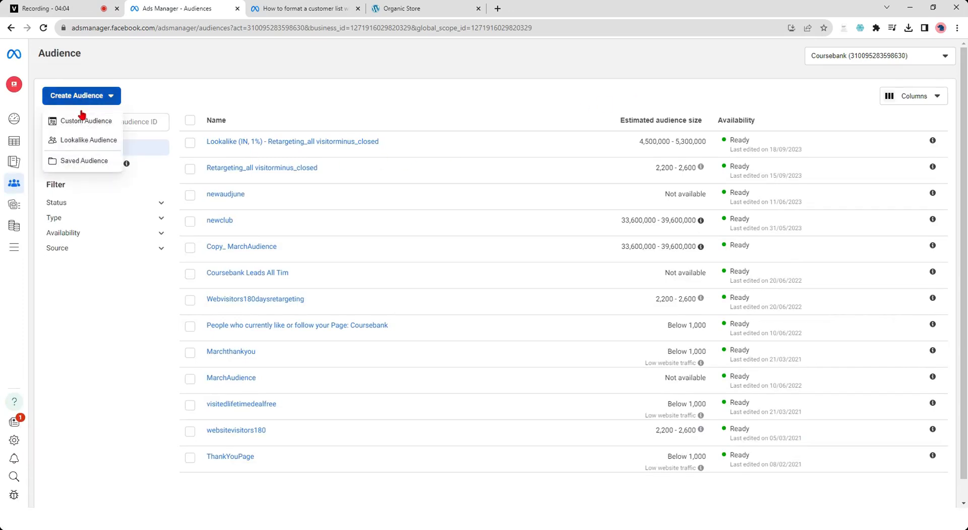
pyautogui.click(78, 163)
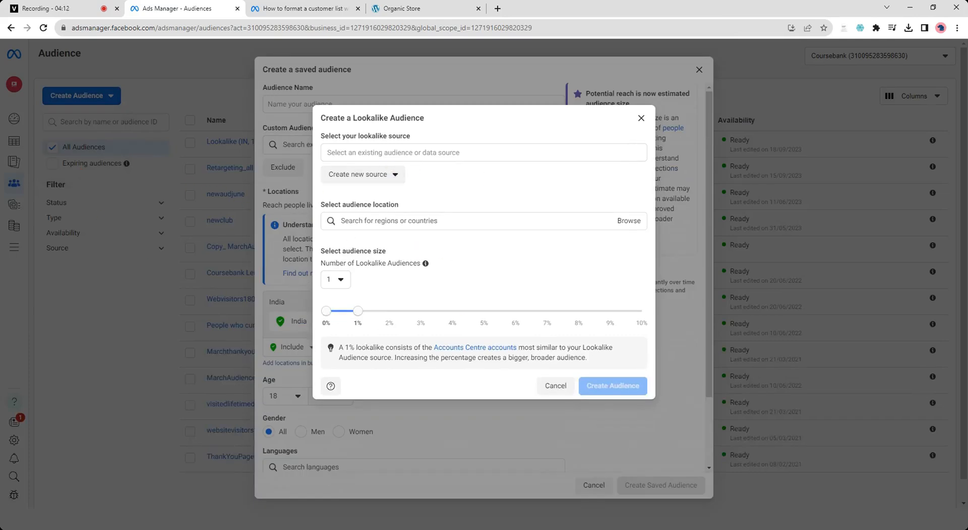
pyautogui.click(641, 118)
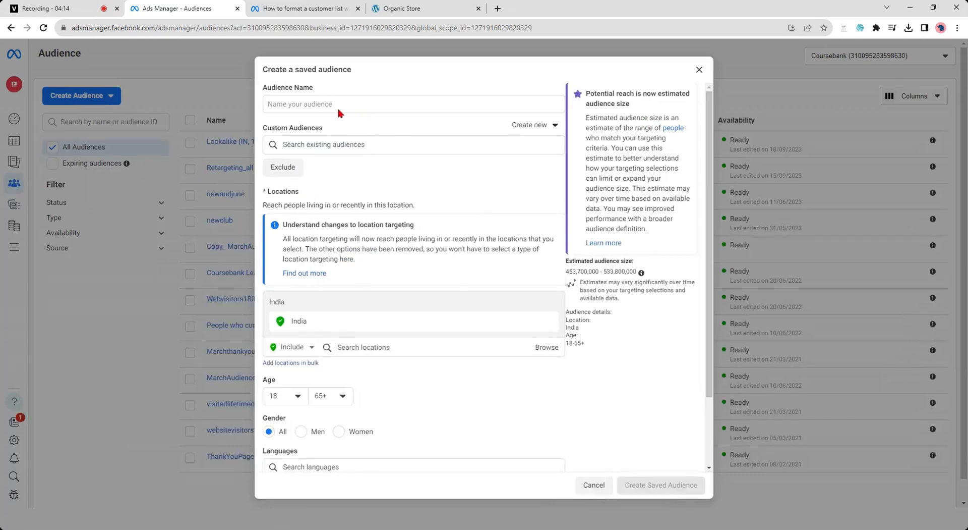
pyautogui.moveTo(329, 129)
pyautogui.scroll(-2, 392, 301)
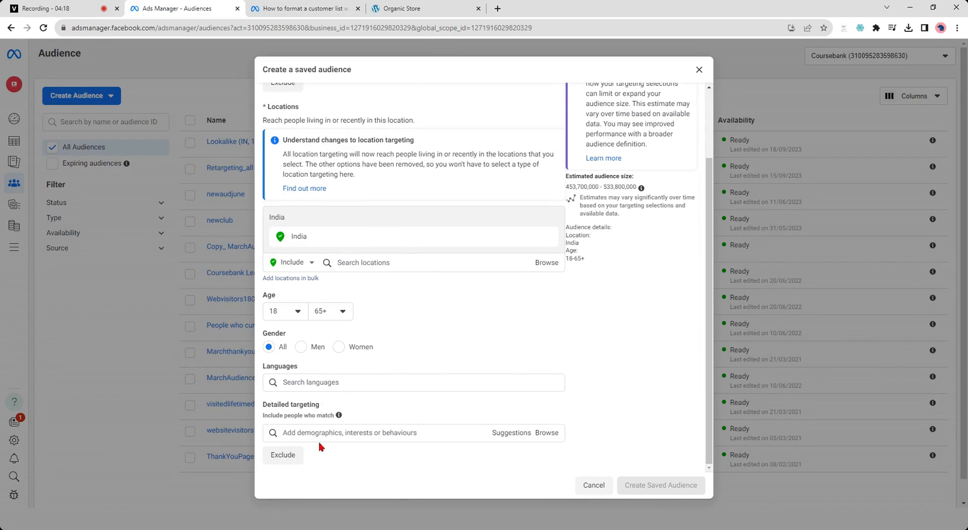
pyautogui.scroll(2, 328, 363)
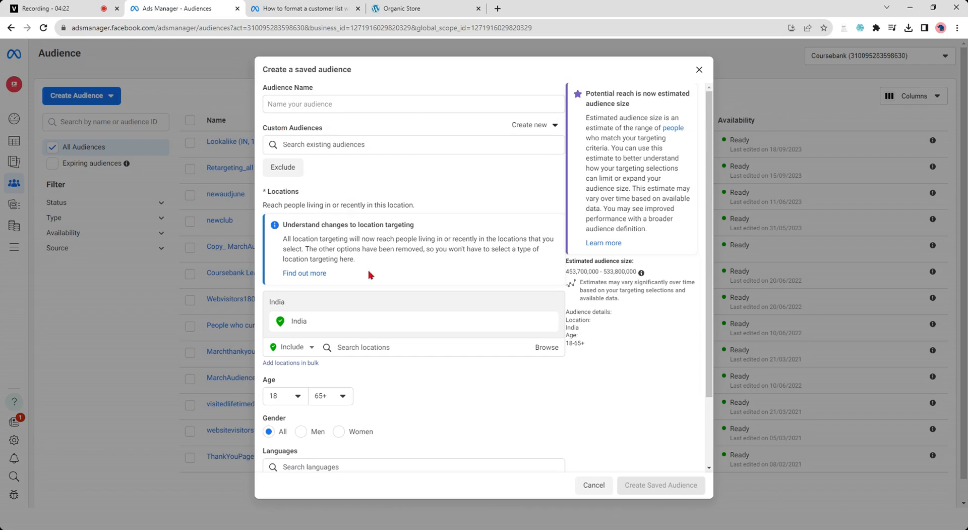
# - Examine the suggested interests for the saved audience's detailed targeting
pyautogui.scroll(-2, 371, 275)
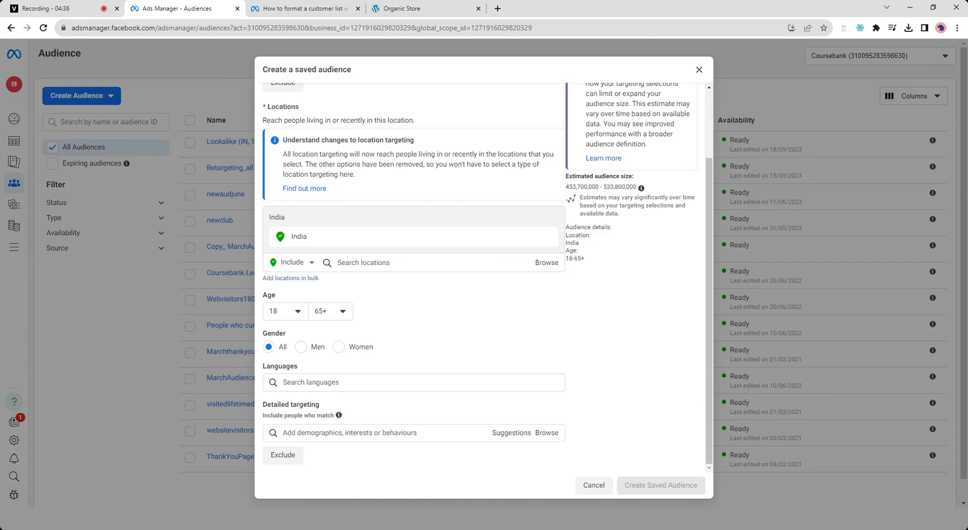
pyautogui.click(389, 433)
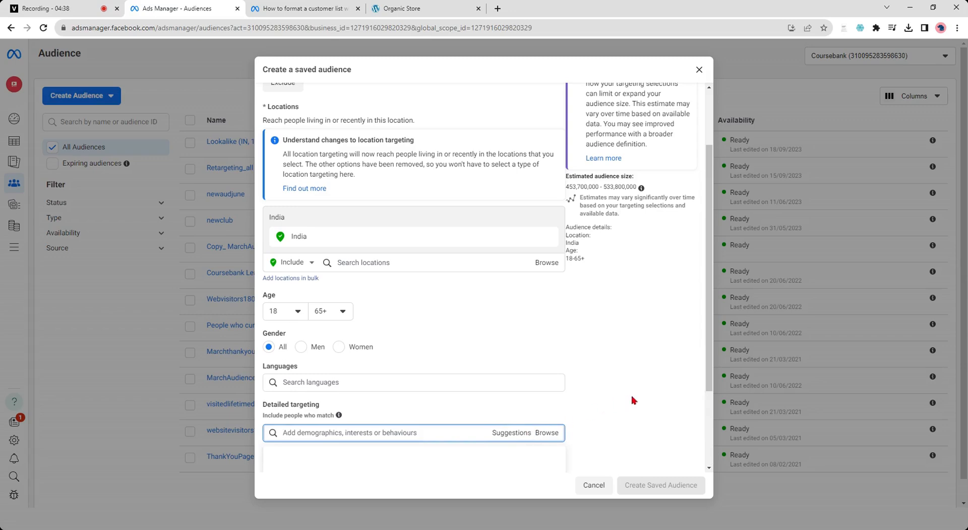
pyautogui.scroll(-3, 632, 393)
pyautogui.click(524, 319)
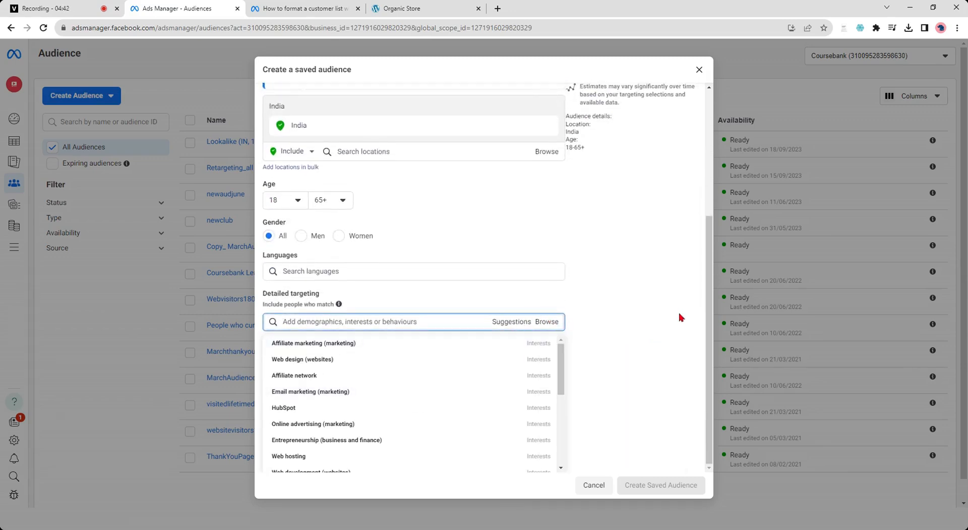
pyautogui.moveTo(561, 375); pyautogui.dragTo(563, 445)
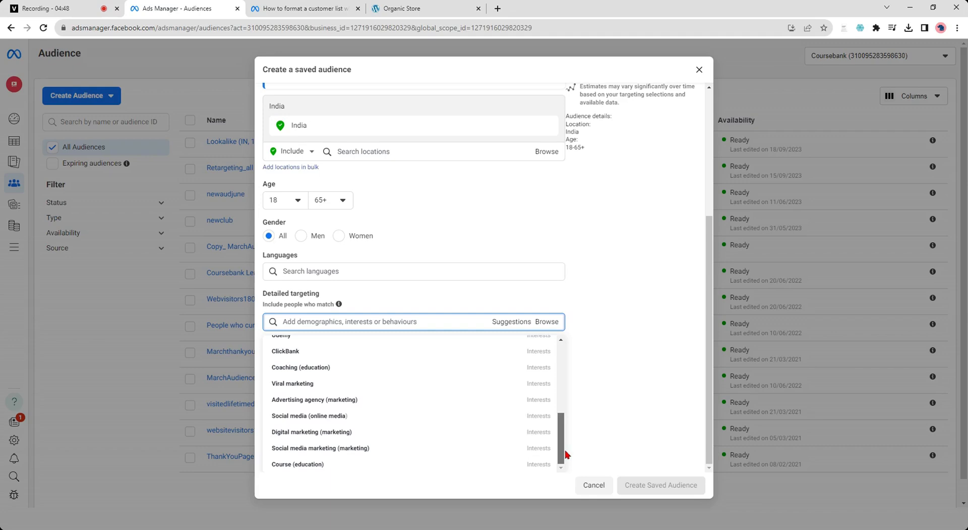
pyautogui.moveTo(566, 453); pyautogui.dragTo(575, 360)
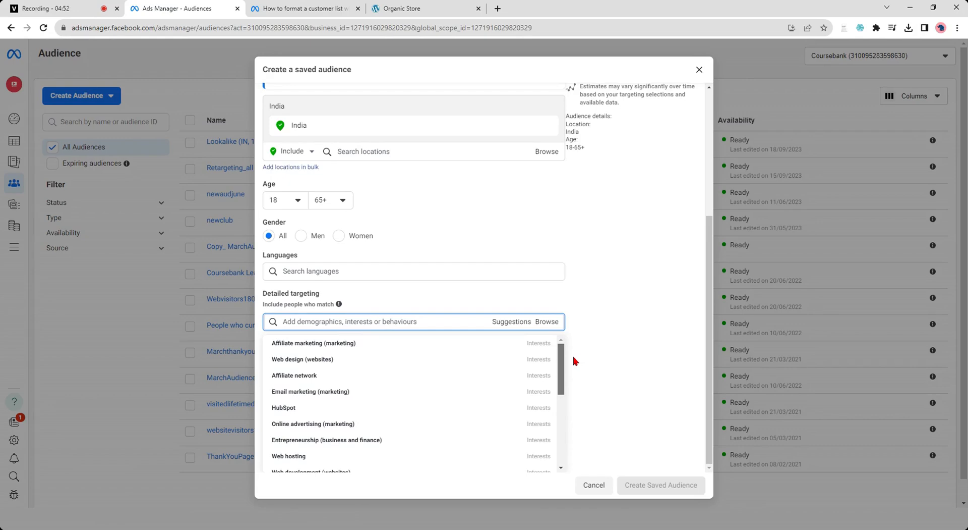
# - Browse the Demographics categories in detailed targeting, close the list and return to the start of the saved audience form
pyautogui.click(556, 323)
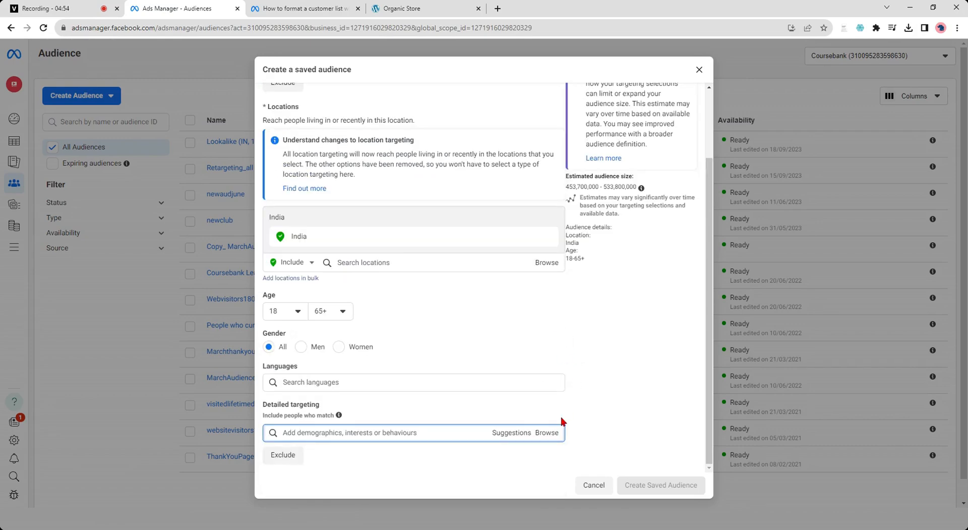
pyautogui.click(546, 433)
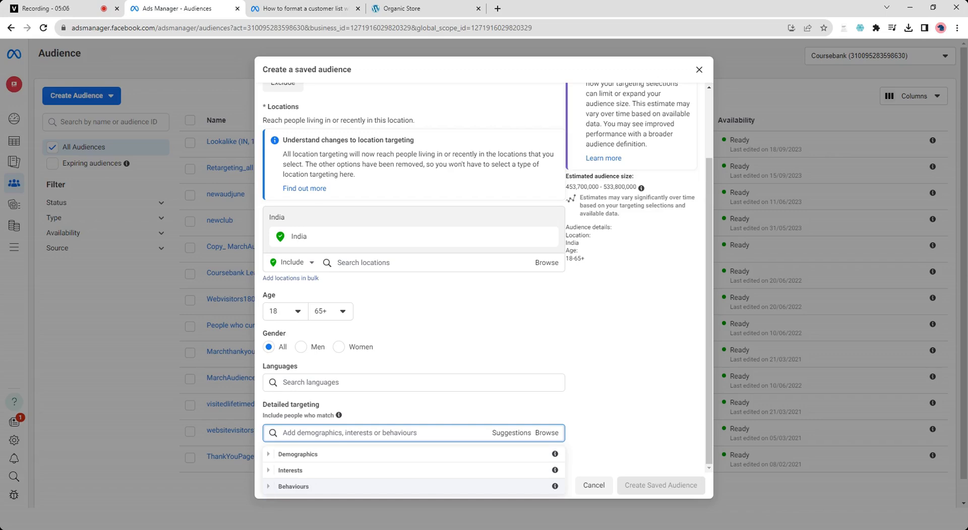
pyautogui.click(269, 455)
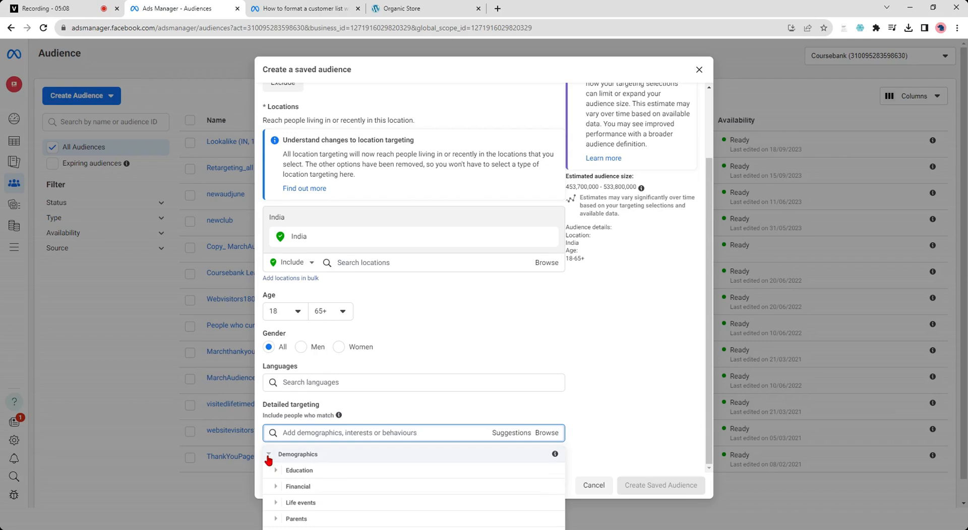
pyautogui.scroll(1, 712, 391)
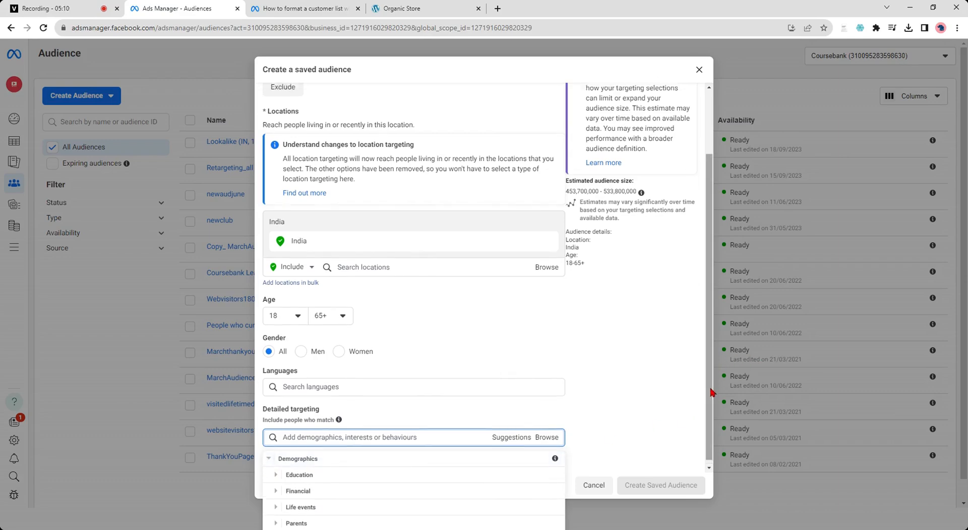
pyautogui.moveTo(711, 389); pyautogui.dragTo(714, 438)
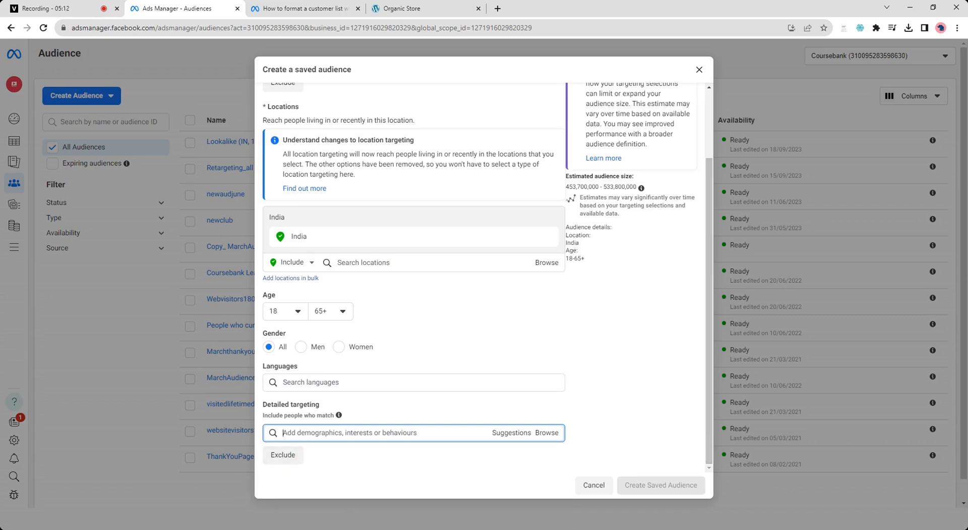
pyautogui.click(511, 433)
pyautogui.click(557, 434)
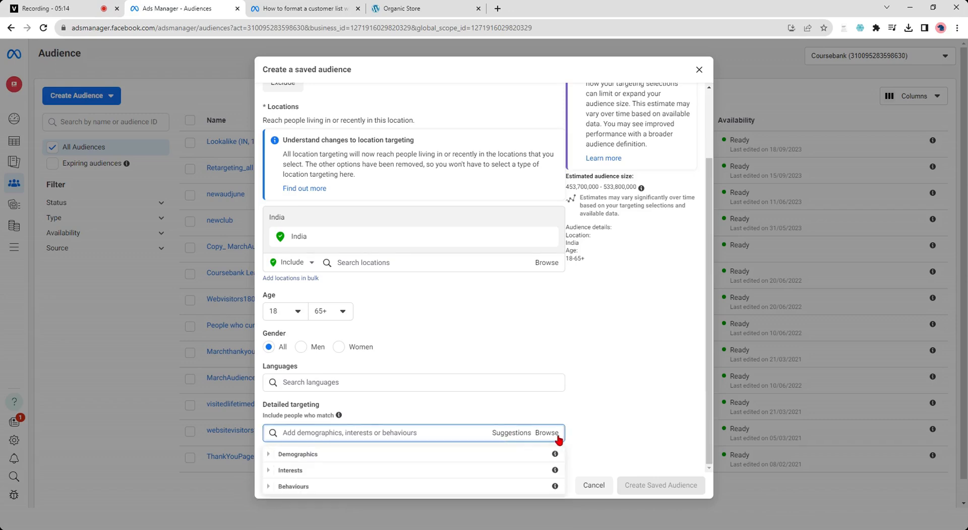
pyautogui.click(269, 456)
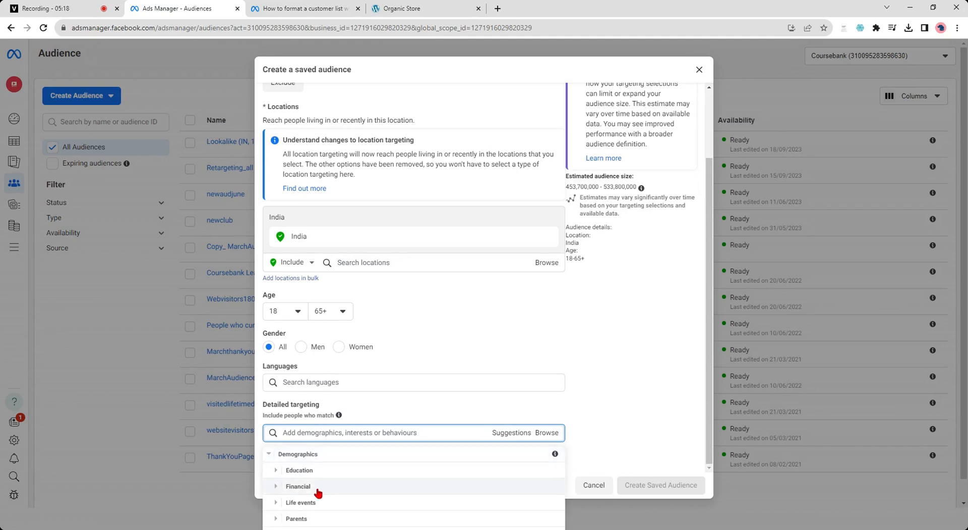
pyautogui.scroll(-1, 317, 492)
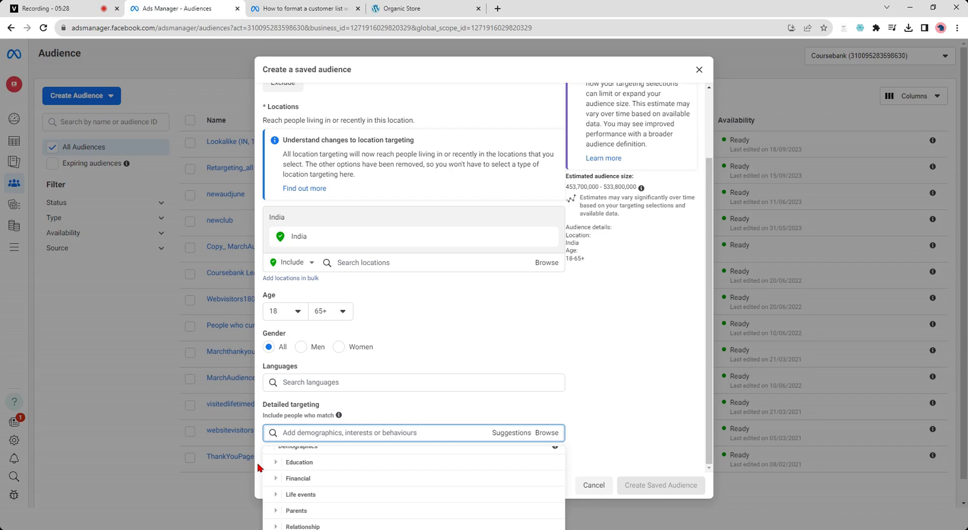
pyautogui.click(637, 400)
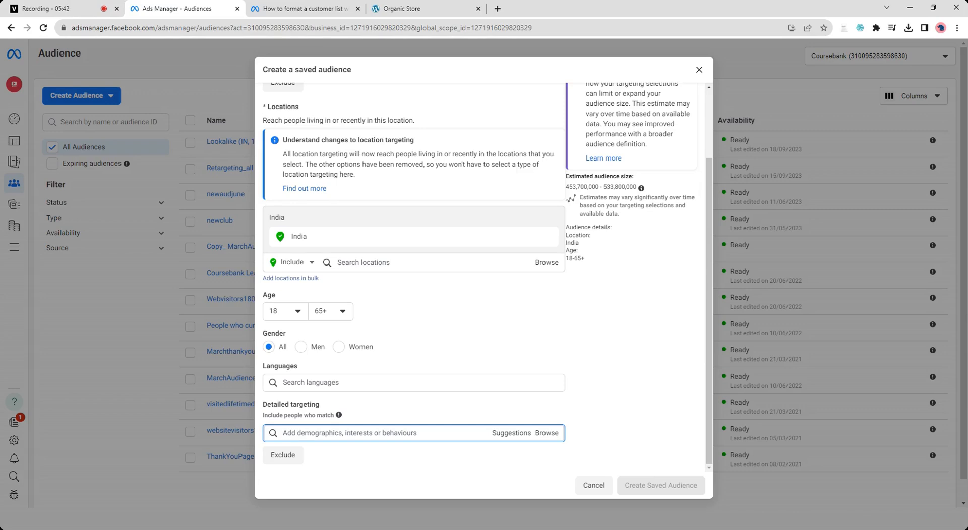
pyautogui.scroll(3, 634, 393)
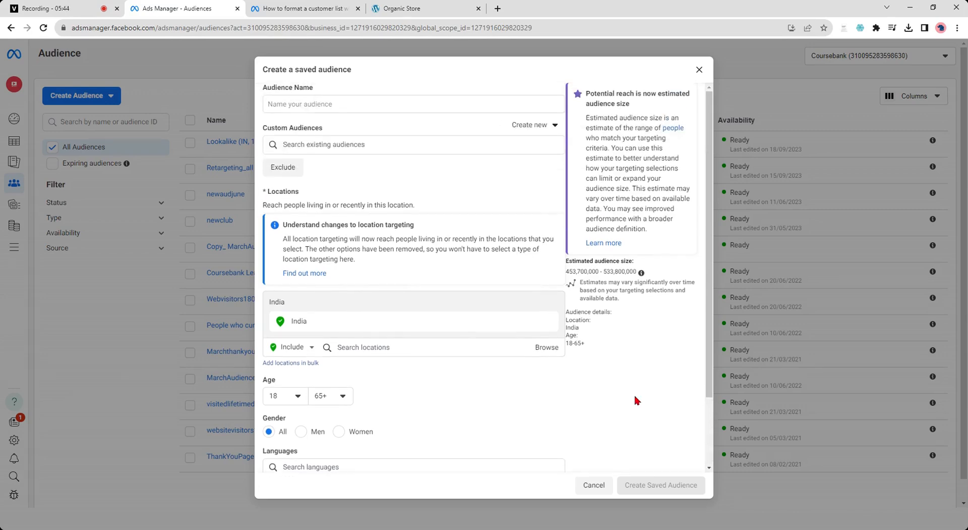
# - Leave the saved audience form without creating the audience, returning to the audience list
pyautogui.scroll(-3, 633, 392)
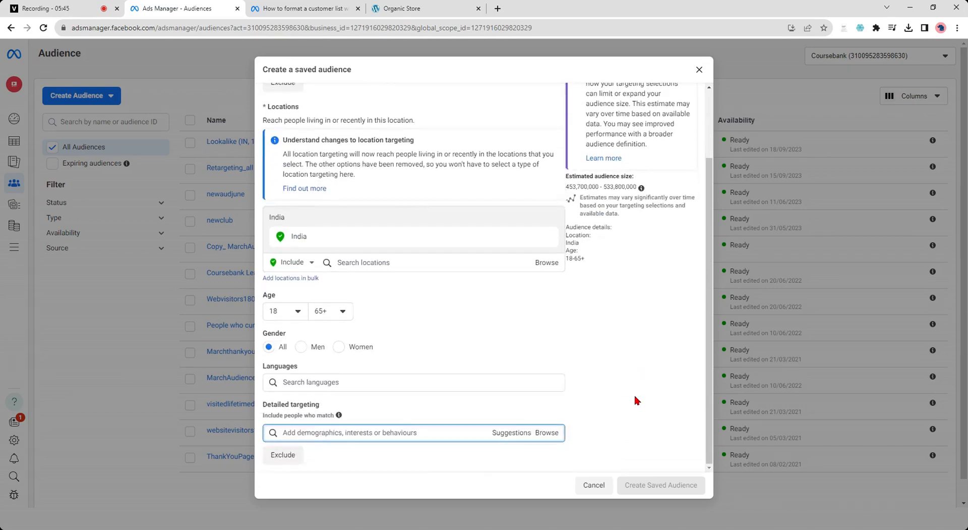
pyautogui.click(600, 488)
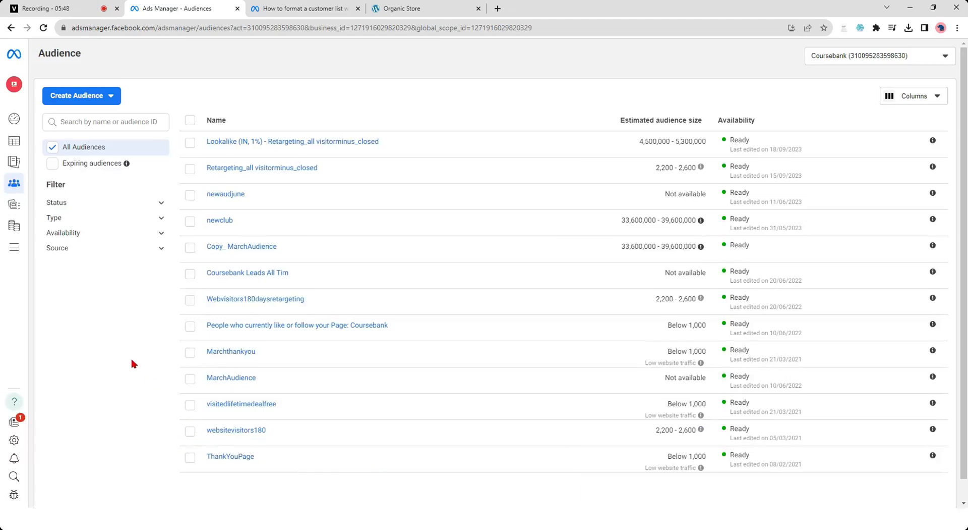
# - Expand the Status, Type, Availability and Source filters of the audience list to view their options
pyautogui.click(161, 206)
pyautogui.click(161, 301)
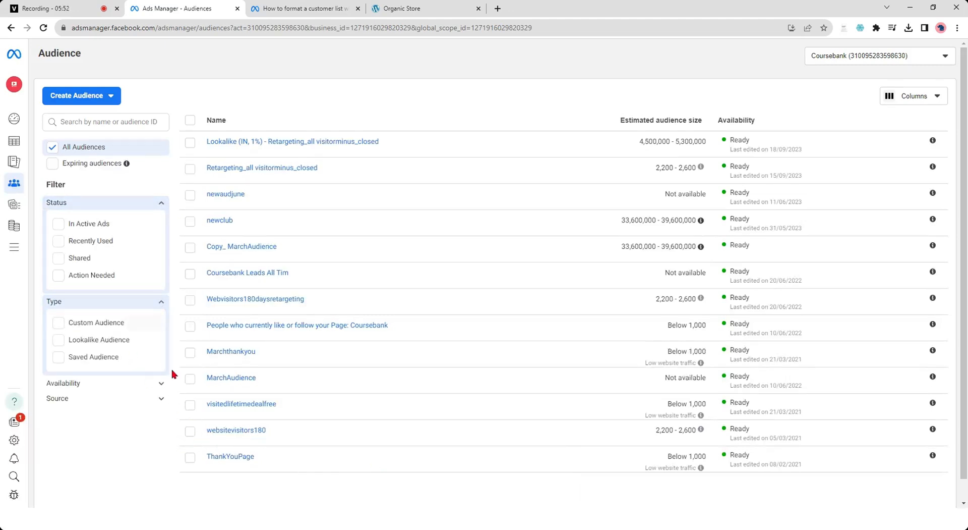
pyautogui.click(161, 384)
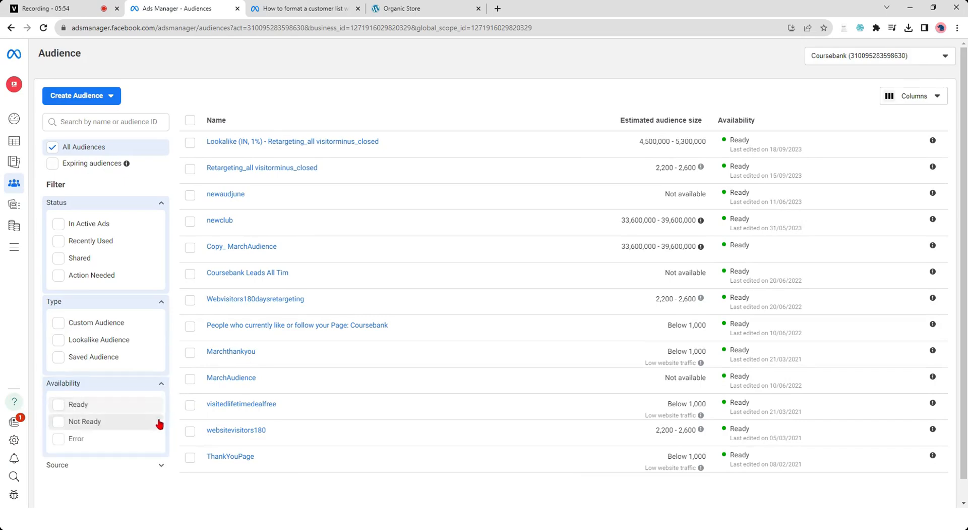
pyautogui.click(162, 466)
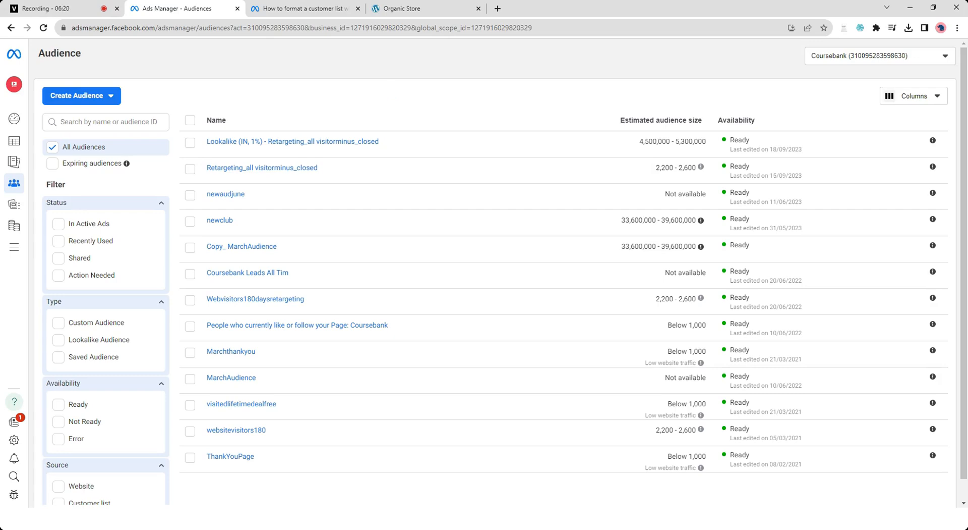
pyautogui.click(81, 3)
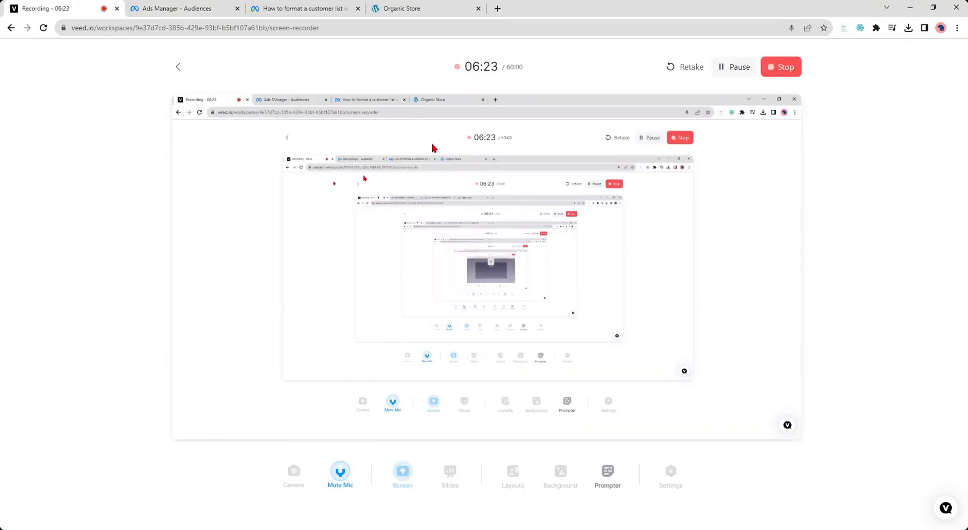